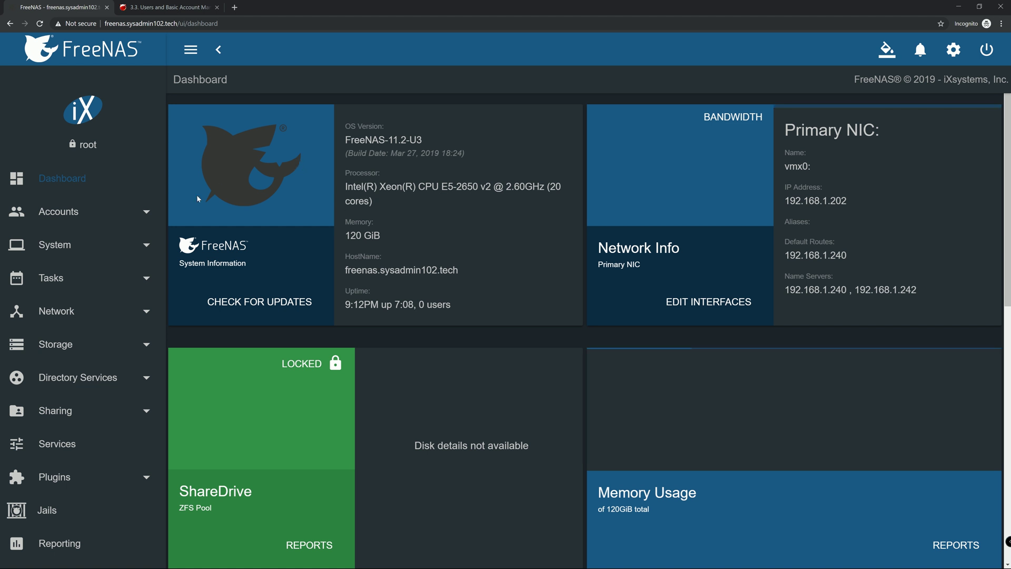
Browse the FreeNAS Users and Groups lists, then bring up the handbook's account management page
{"action": "left_click", "coordinate": [149, 211]}
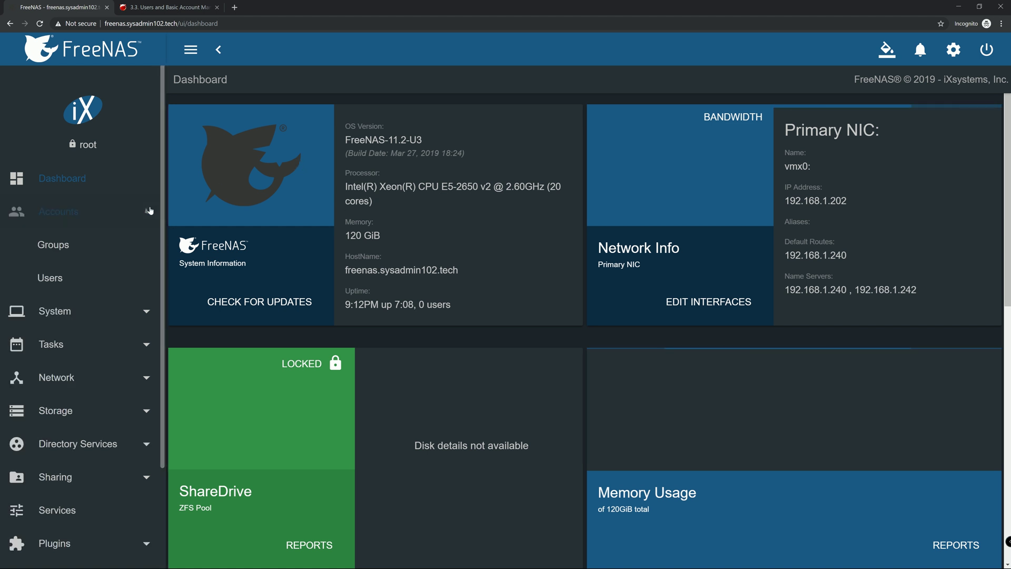
{"action": "left_click", "coordinate": [56, 279]}
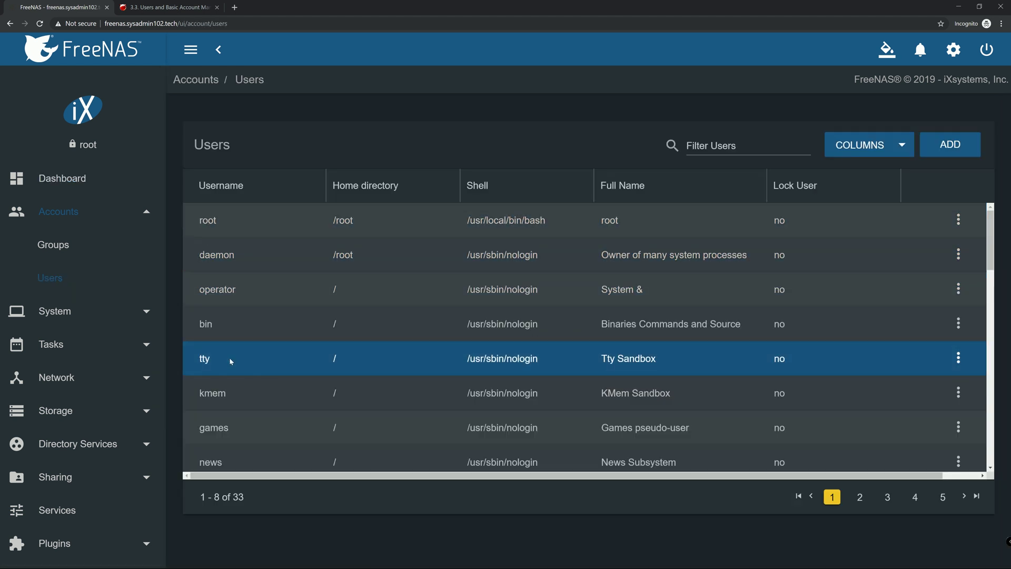
{"action": "left_click", "coordinate": [53, 245]}
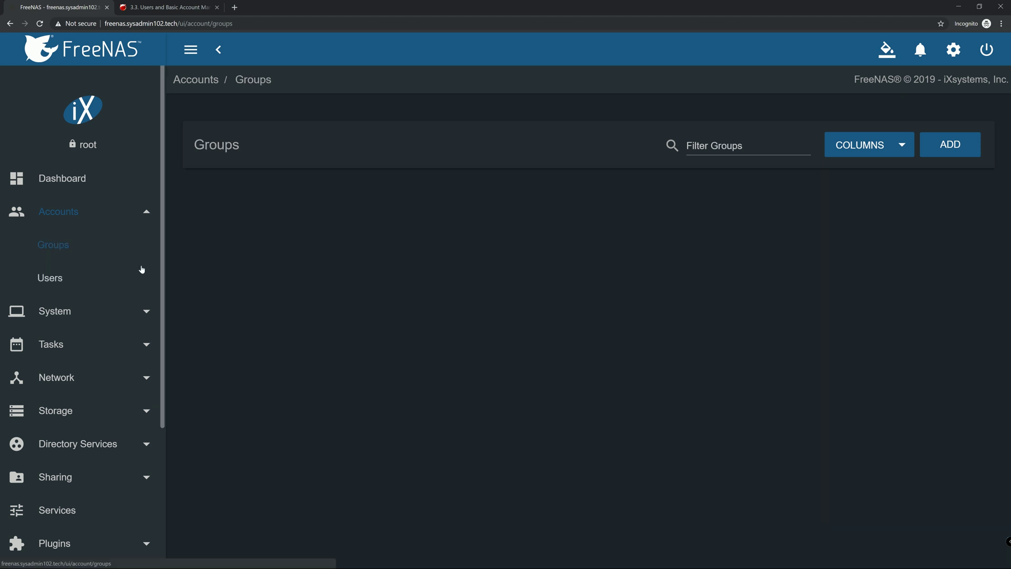
{"action": "left_click", "coordinate": [57, 280]}
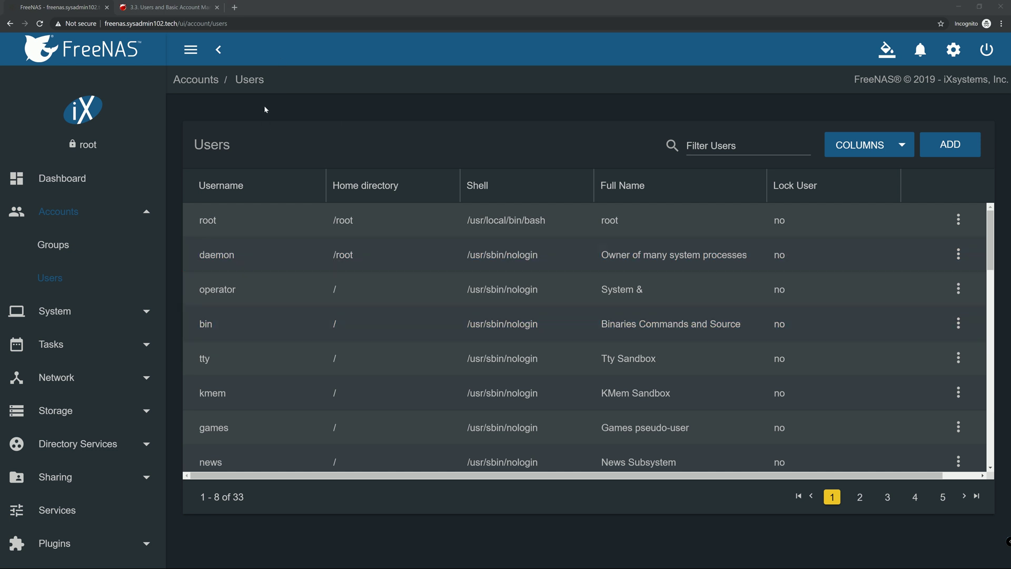
{"action": "left_click", "coordinate": [137, 9]}
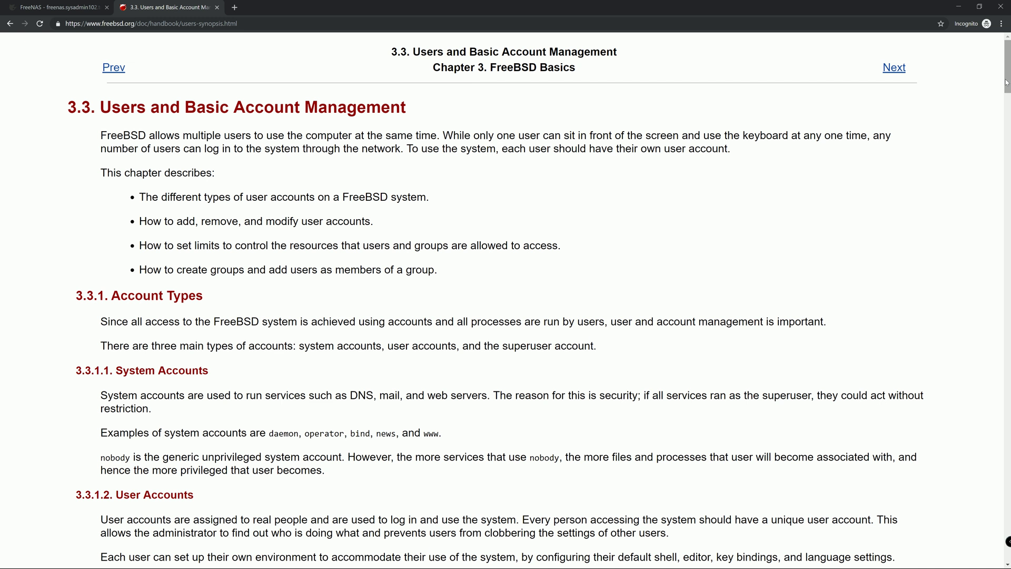
Scroll the handbook page down to section 3.3.1 on account types
{"action": "left_click_drag", "start_coordinate": [1003, 82], "coordinate": [1001, 96]}
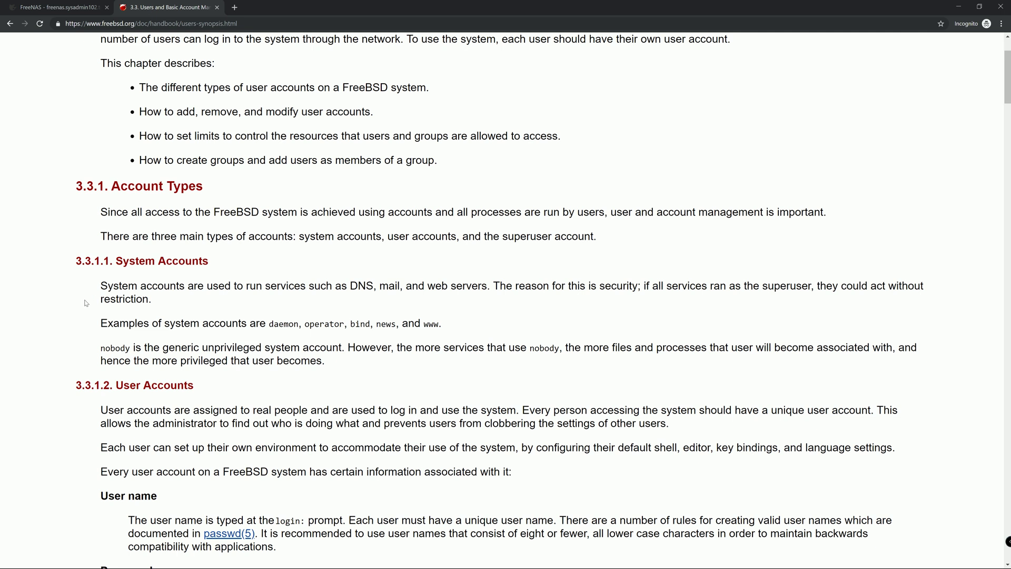
{"action": "left_click", "coordinate": [58, 8]}
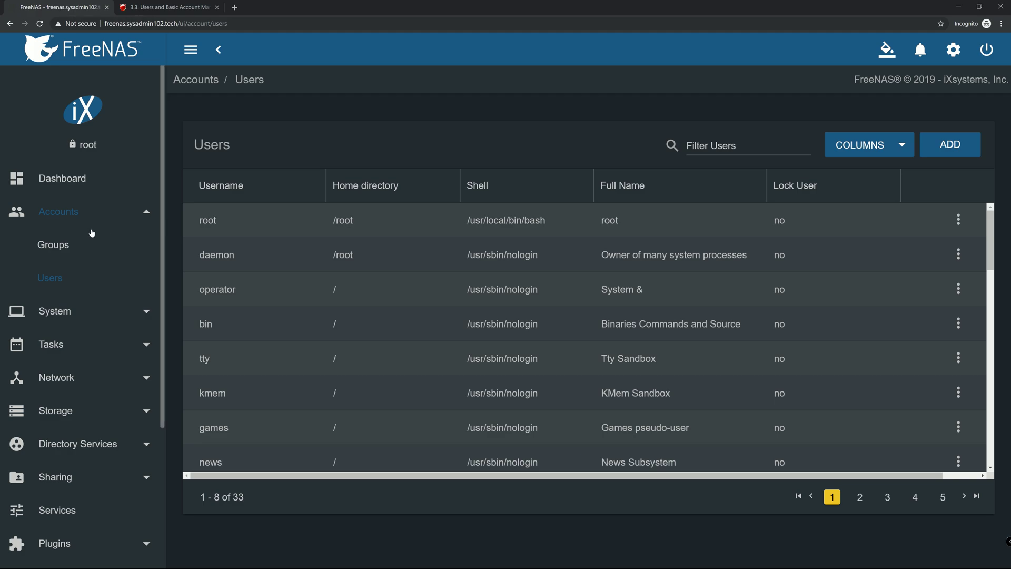
{"action": "left_click", "coordinate": [208, 220]}
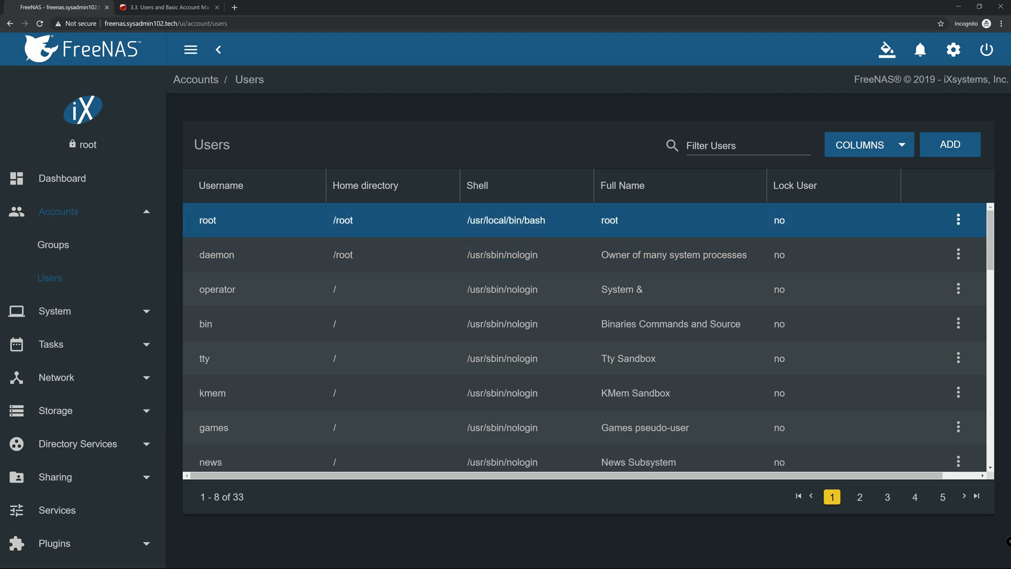
{"action": "left_click_drag", "start_coordinate": [200, 220], "coordinate": [301, 225]}
{"action": "left_click_drag", "start_coordinate": [506, 222], "coordinate": [555, 223]}
{"action": "left_click_drag", "start_coordinate": [475, 220], "coordinate": [549, 225]}
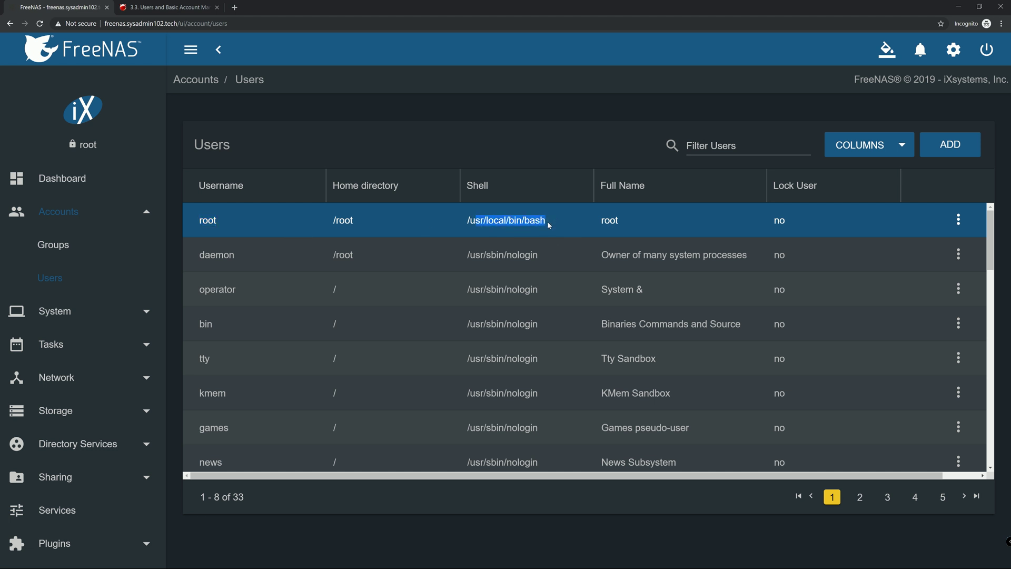
{"action": "left_click", "coordinate": [548, 224]}
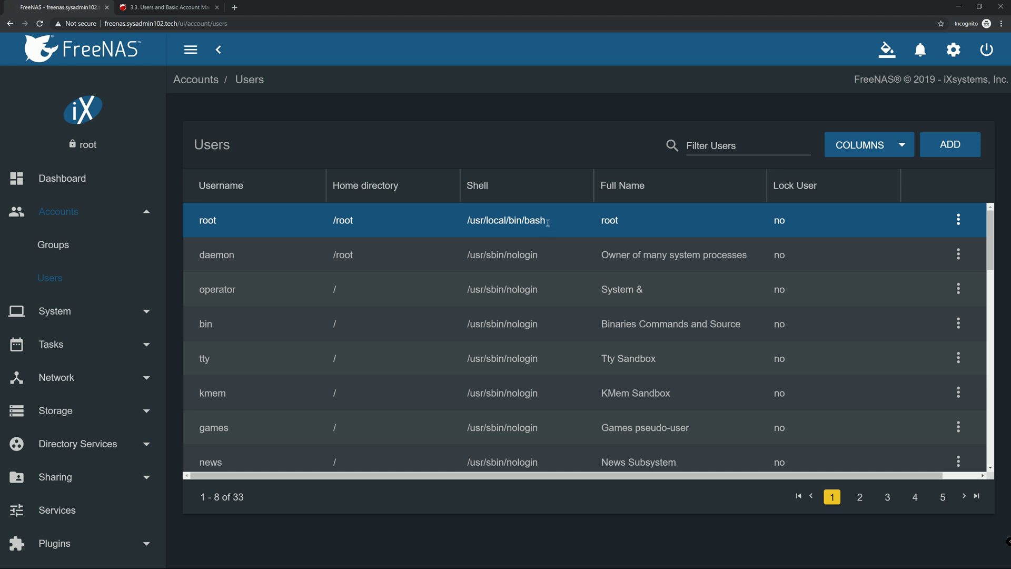
{"action": "left_click_drag", "start_coordinate": [525, 224], "coordinate": [546, 224]}
{"action": "left_click", "coordinate": [543, 225]}
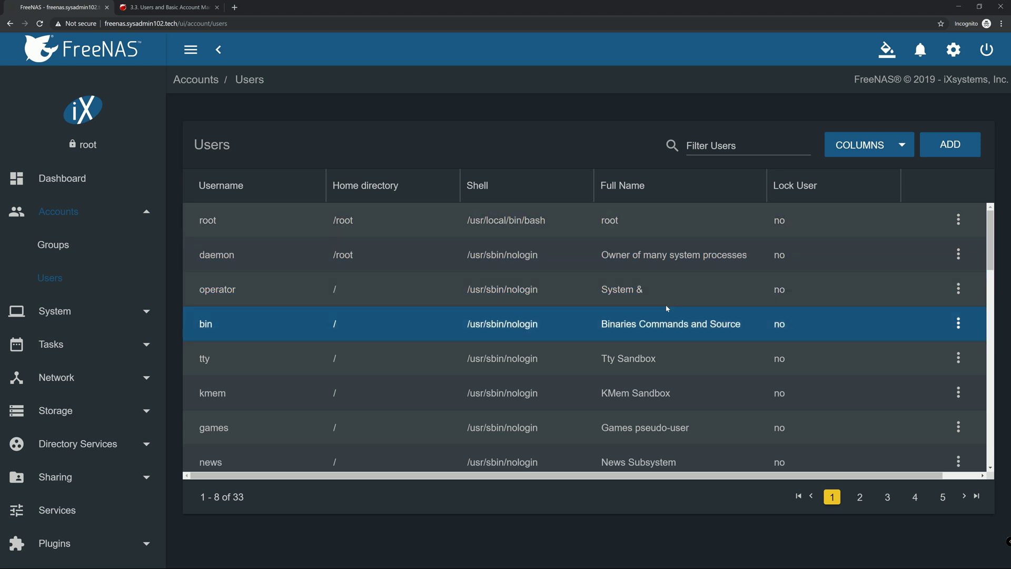
Look over the Add User form and its User ID help, then view the Groups list
{"action": "left_click", "coordinate": [964, 148]}
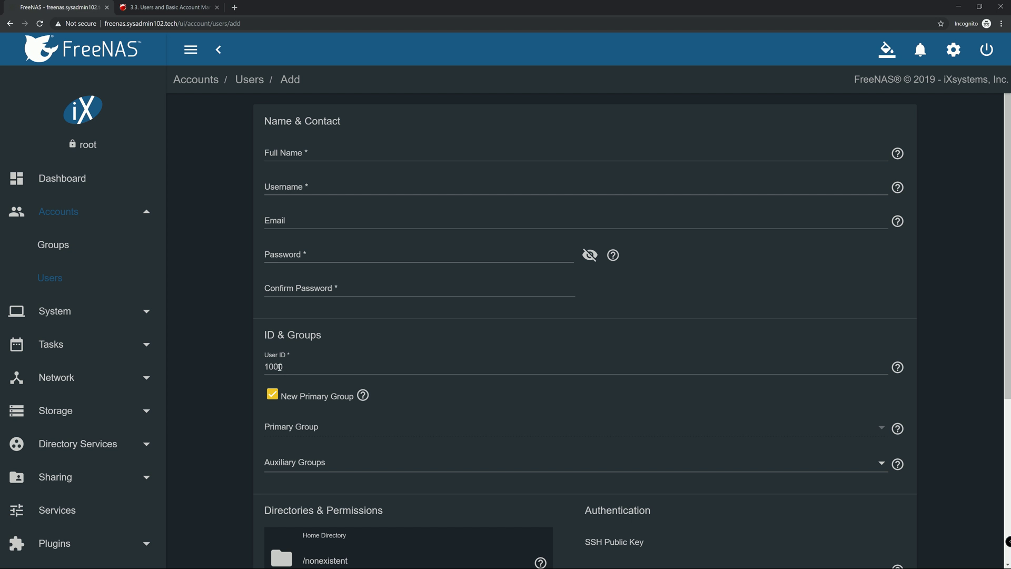
{"action": "mouse_move", "coordinate": [901, 370]}
{"action": "left_click", "coordinate": [50, 248]}
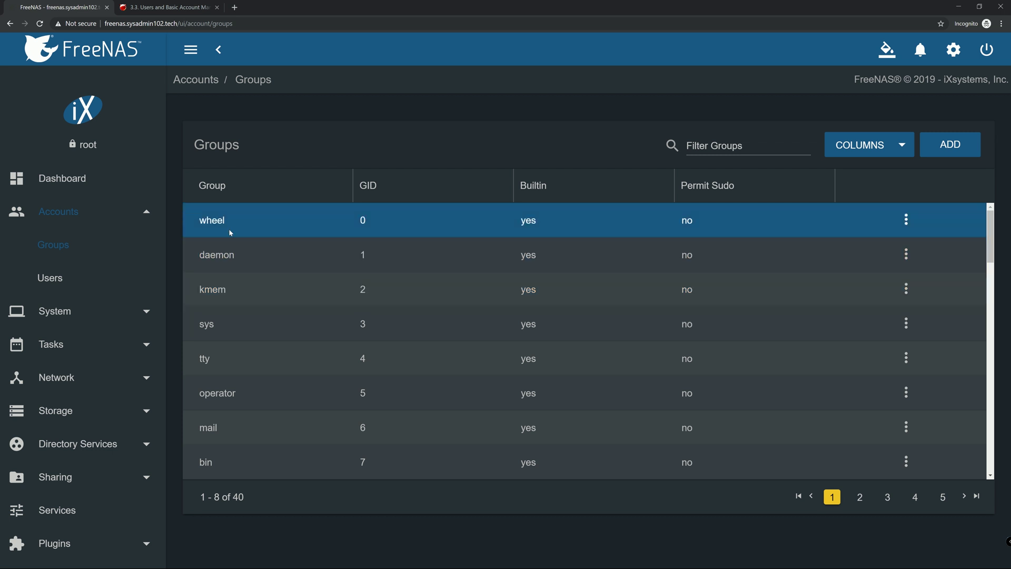
{"action": "double_click", "coordinate": [212, 221]}
{"action": "left_click", "coordinate": [199, 224]}
{"action": "left_click_drag", "start_coordinate": [197, 221], "coordinate": [216, 228]}
{"action": "left_click_drag", "start_coordinate": [236, 220], "coordinate": [210, 227]}
{"action": "left_click", "coordinate": [227, 220]}
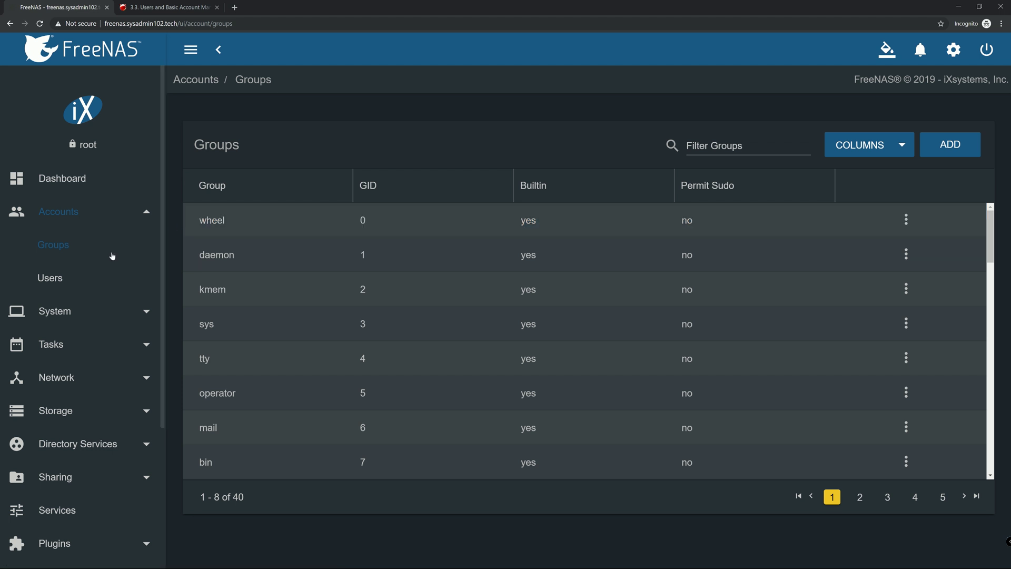
Begin a new user by entering the person's full name so the username auto-fills
{"action": "left_click", "coordinate": [52, 281]}
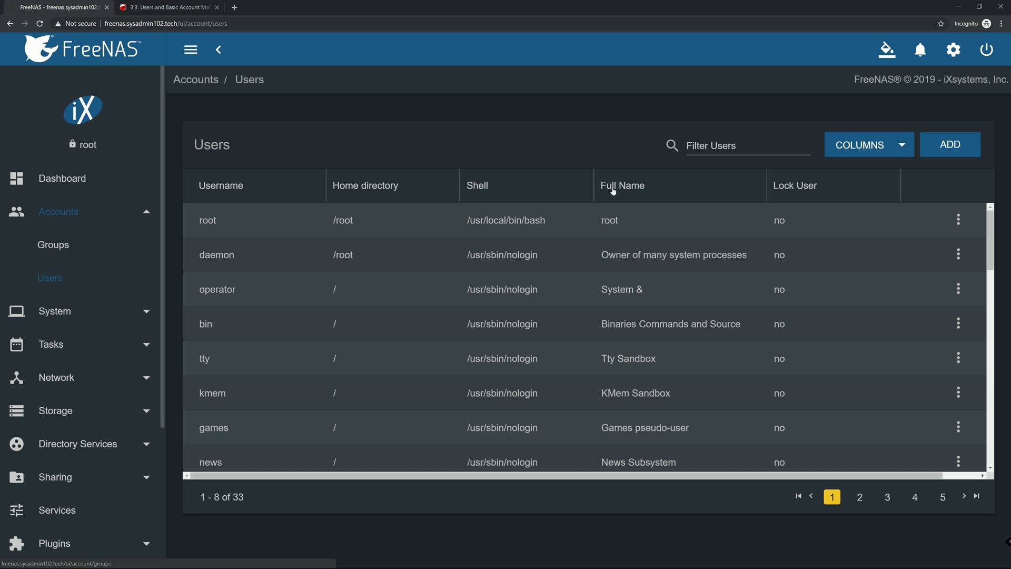
{"action": "left_click", "coordinate": [950, 145]}
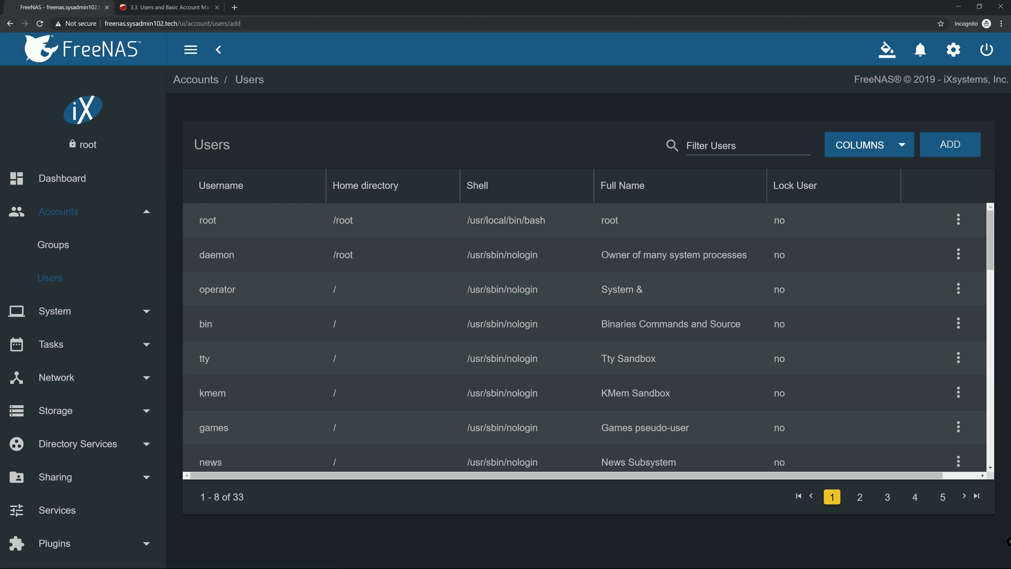
{"action": "left_click", "coordinate": [436, 161]}
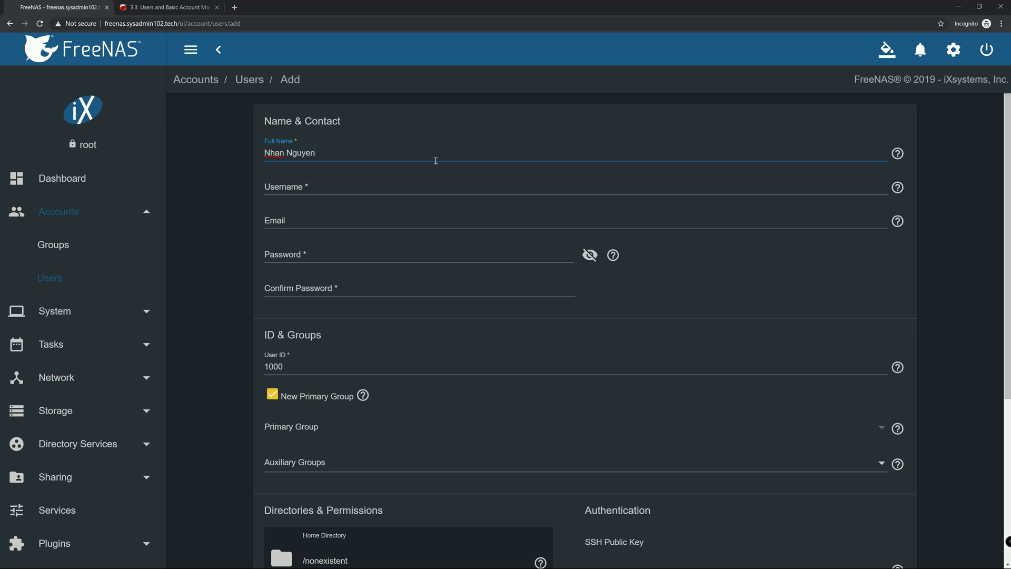
{"action": "key", "text": "Tab"}
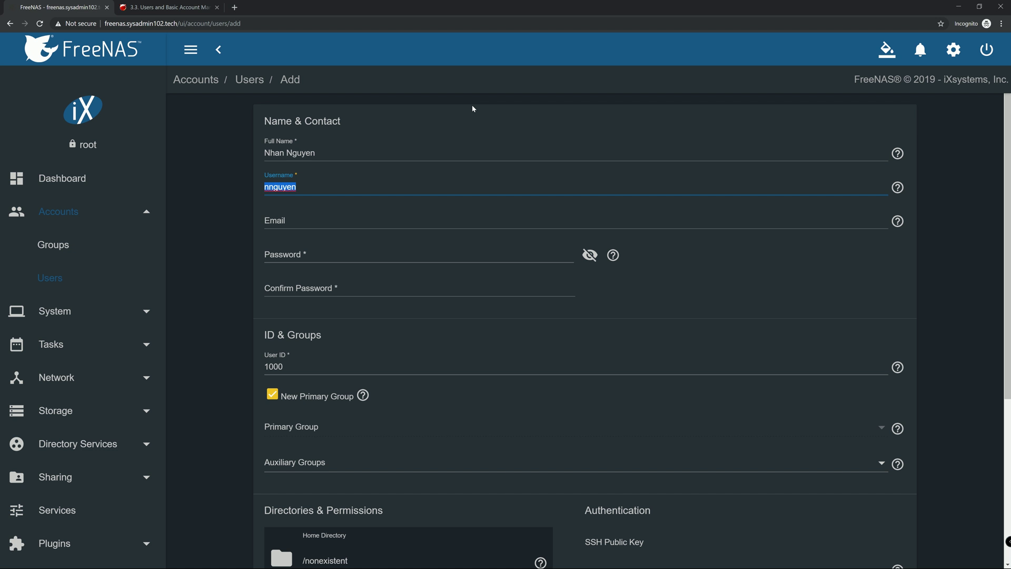
{"action": "mouse_move", "coordinate": [899, 191]}
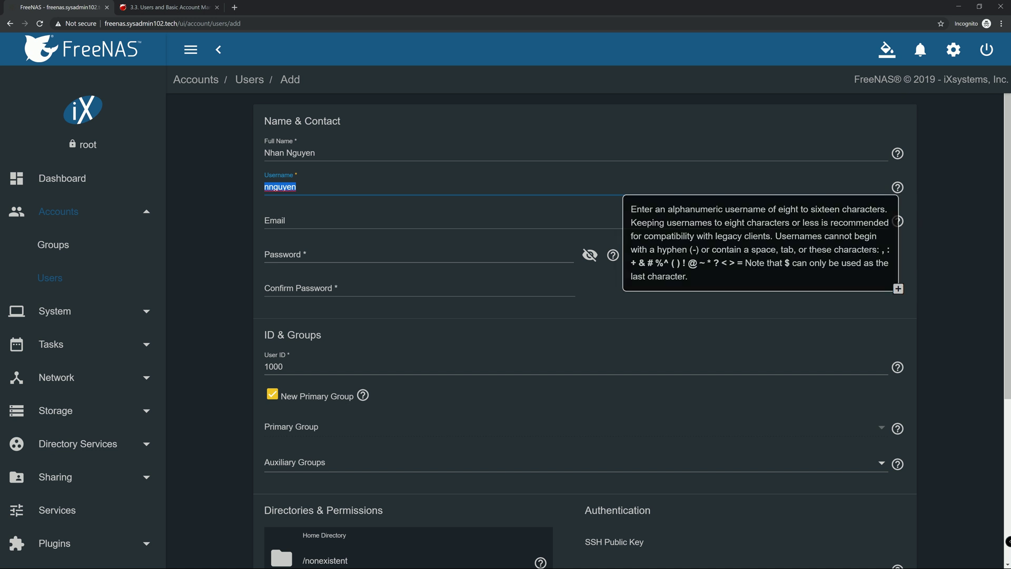
{"action": "left_click", "coordinate": [293, 227]}
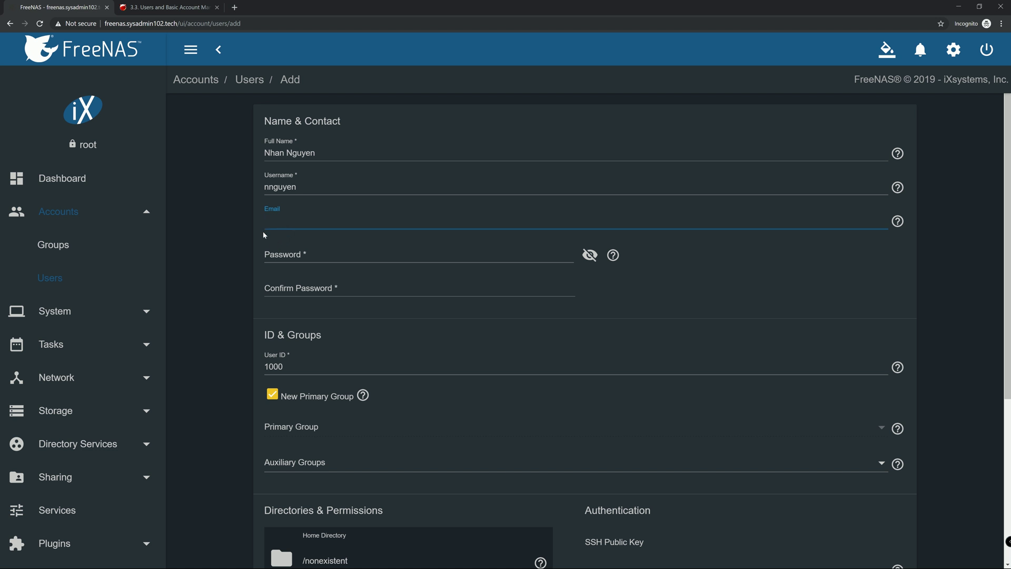
Enter the account password in both Password and Confirm Password
{"action": "left_click", "coordinate": [298, 258]}
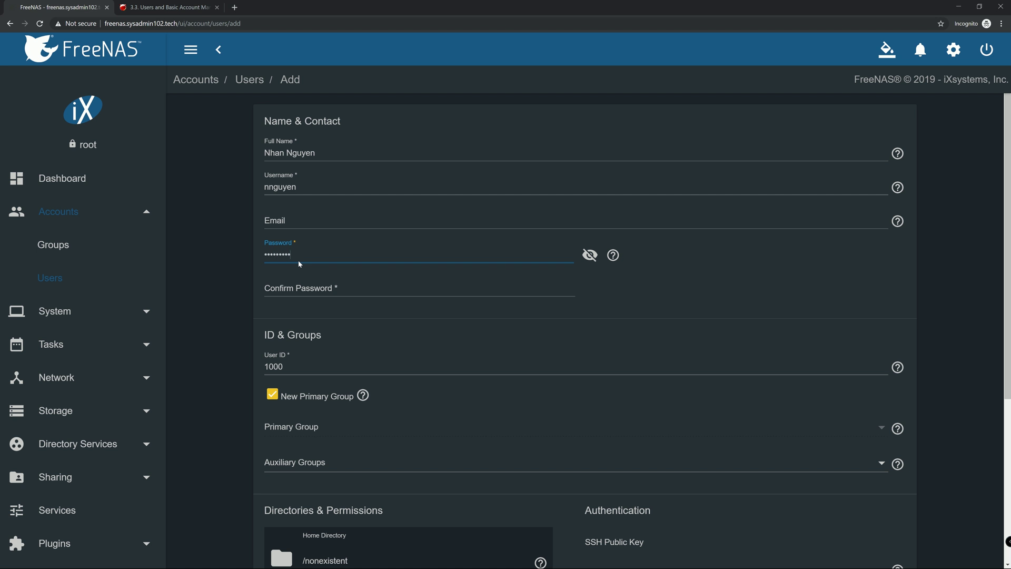
{"action": "type", "text": "••"}
{"action": "key", "text": "Tab"}
{"action": "type", "text": "•••••••••"}
{"action": "scroll", "coordinate": [344, 371], "scroll_direction": "down", "scroll_amount": 2}
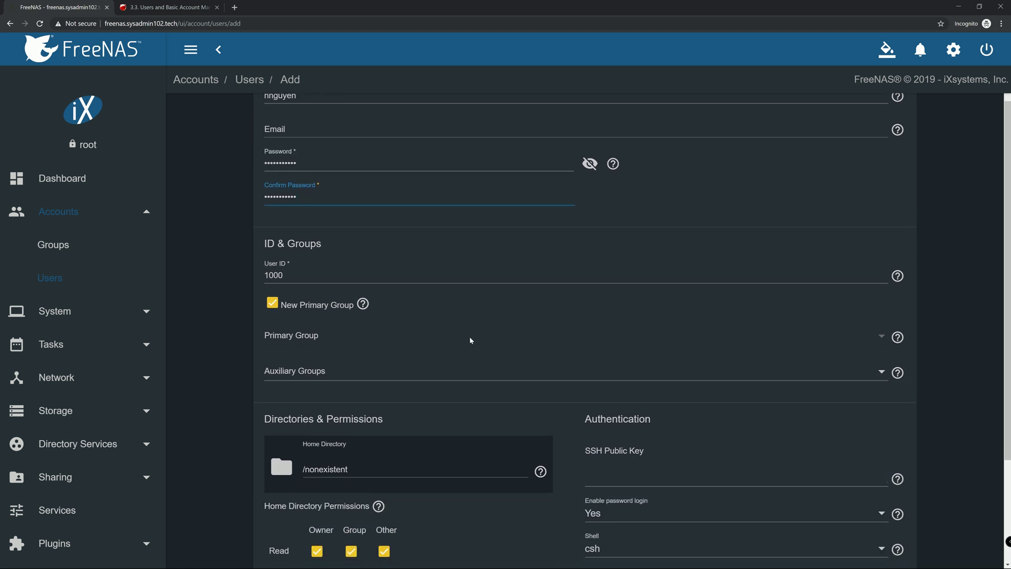
{"action": "scroll", "coordinate": [469, 337], "scroll_direction": "down", "scroll_amount": 2}
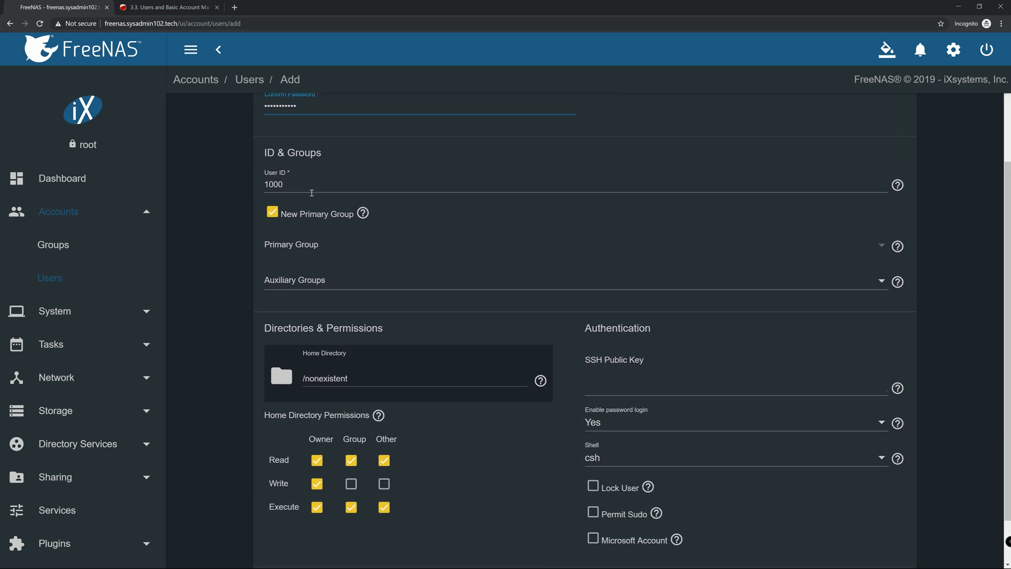
{"action": "scroll", "coordinate": [418, 288], "scroll_direction": "up", "scroll_amount": 2}
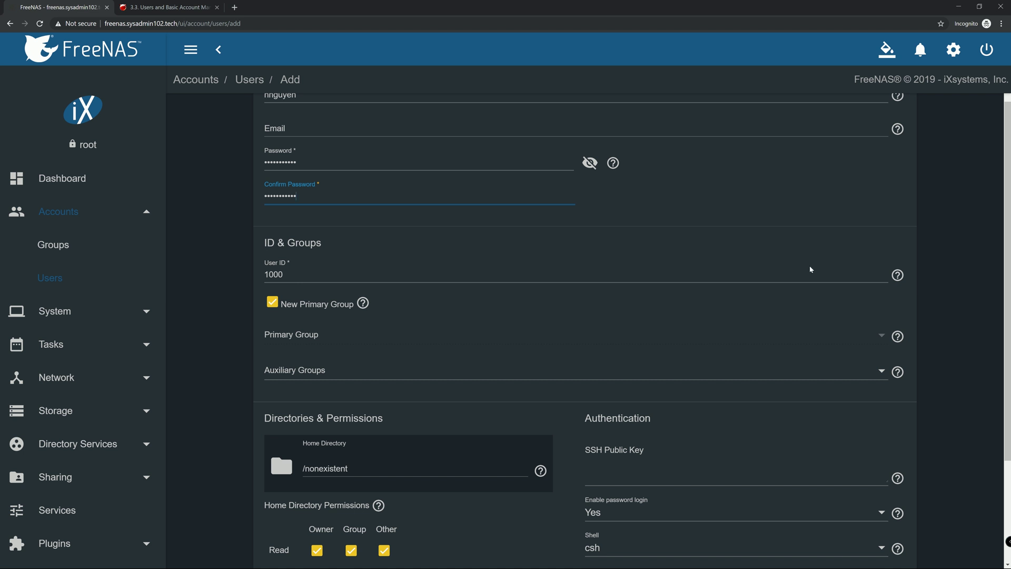
{"action": "mouse_move", "coordinate": [897, 276]}
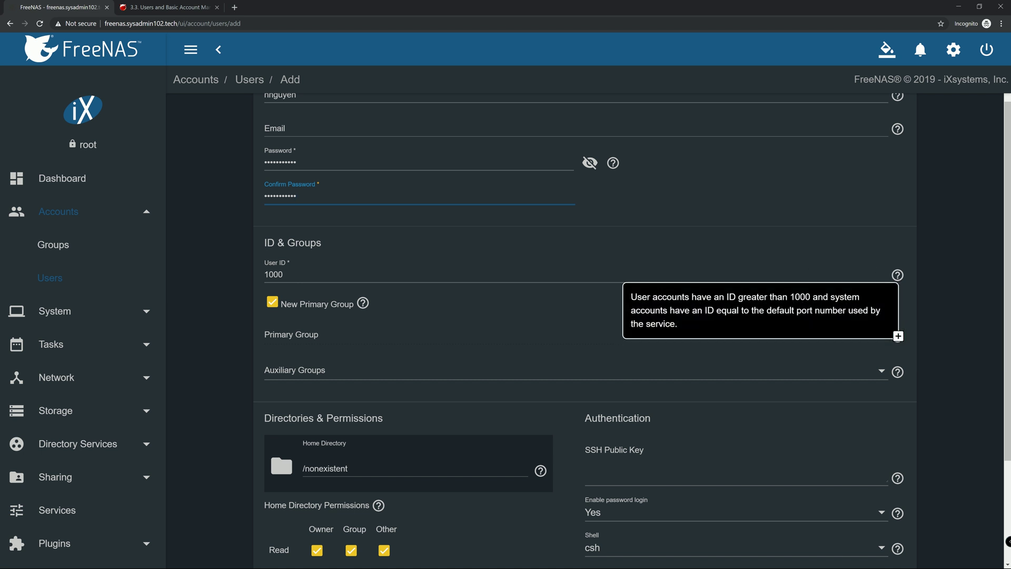
{"action": "scroll", "coordinate": [481, 306], "scroll_direction": "up", "scroll_amount": 2}
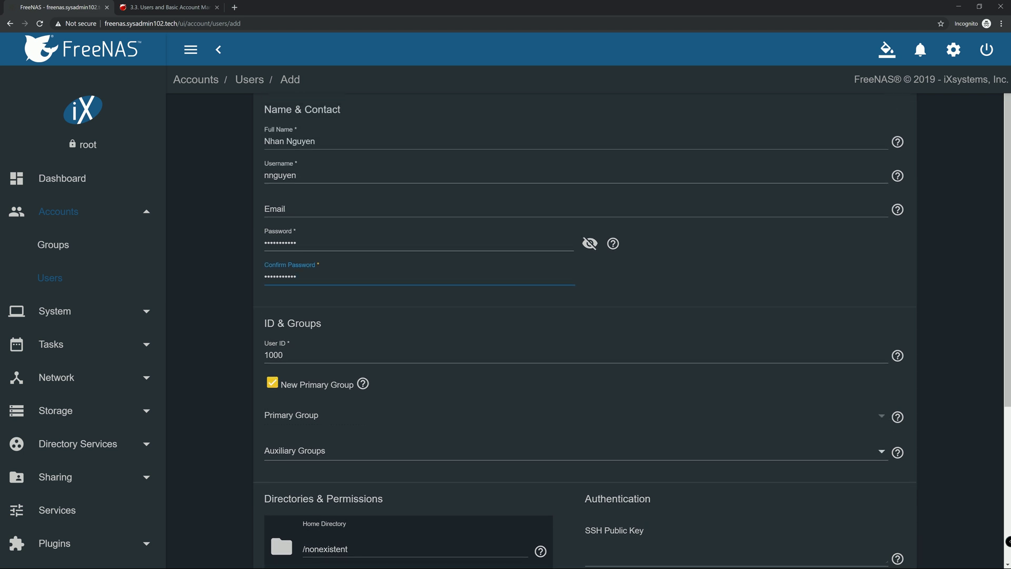
{"action": "scroll", "coordinate": [479, 305], "scroll_direction": "down", "scroll_amount": 3}
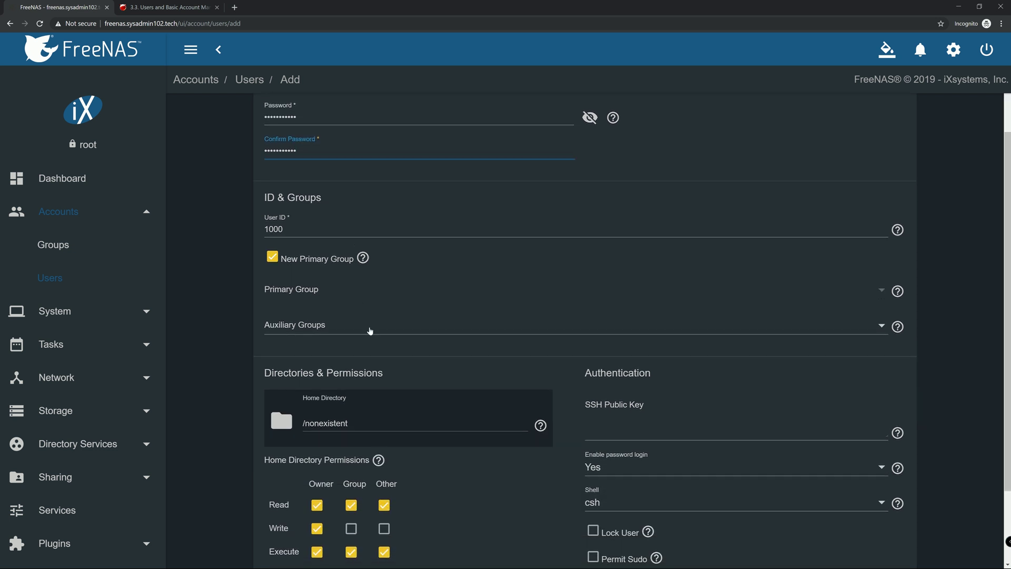
{"action": "scroll", "coordinate": [371, 330], "scroll_direction": "down", "scroll_amount": 1}
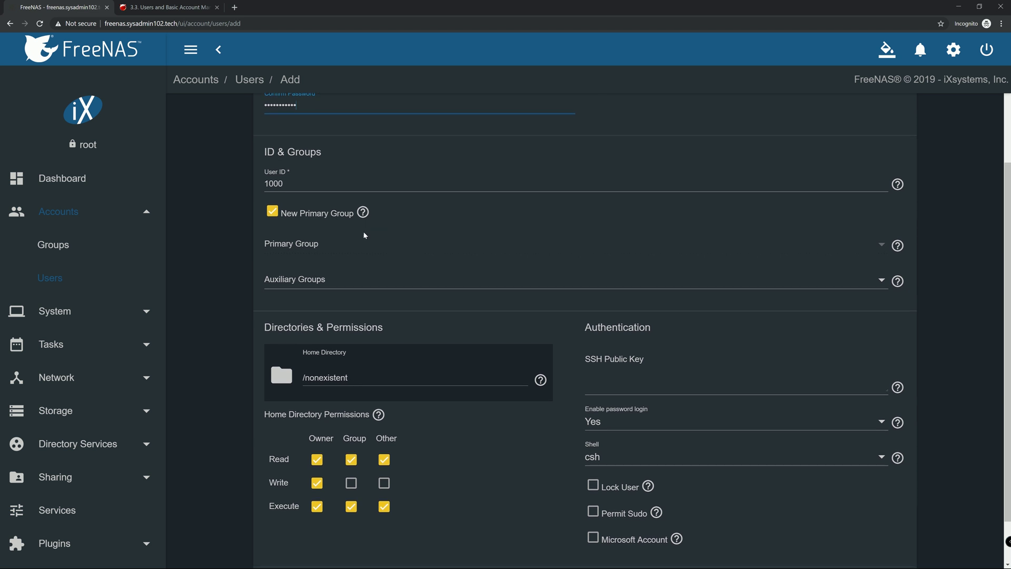
{"action": "mouse_move", "coordinate": [364, 213]}
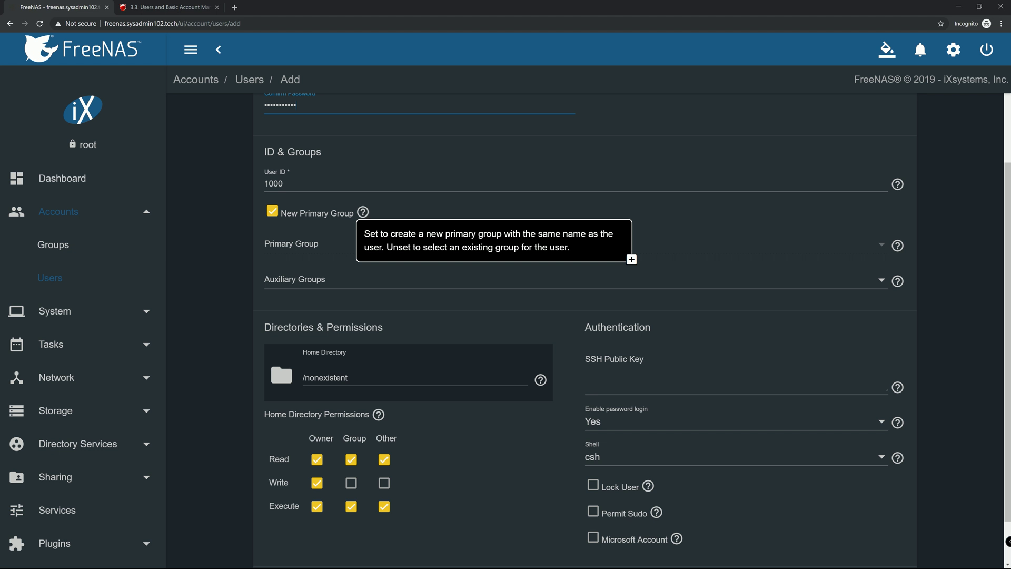
{"action": "scroll", "coordinate": [284, 225], "scroll_direction": "up", "scroll_amount": 1}
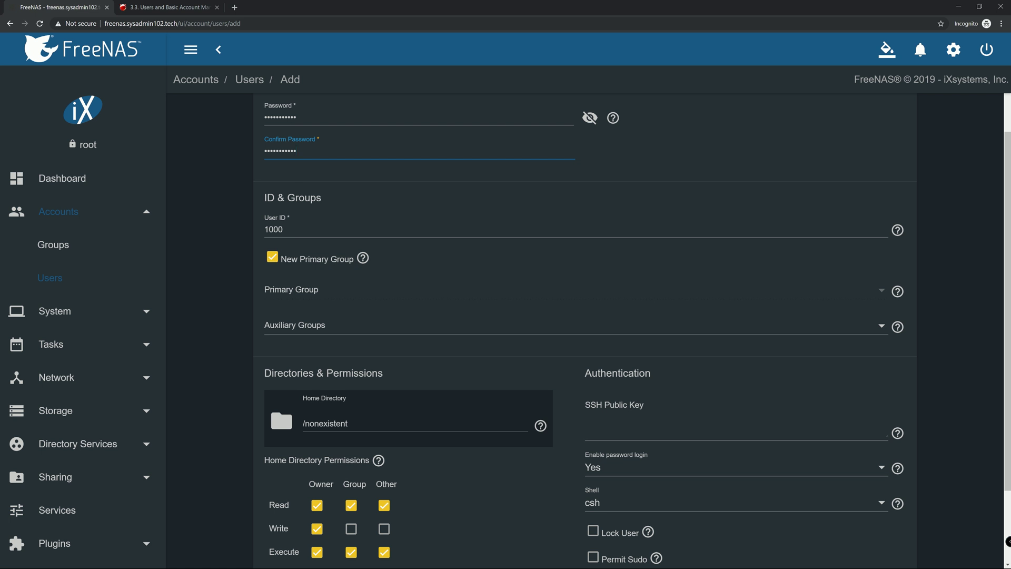
Turn off New Primary Group and choose wheel as the primary group
{"action": "left_click", "coordinate": [274, 260]}
{"action": "scroll", "coordinate": [494, 284], "scroll_direction": "down", "scroll_amount": 2}
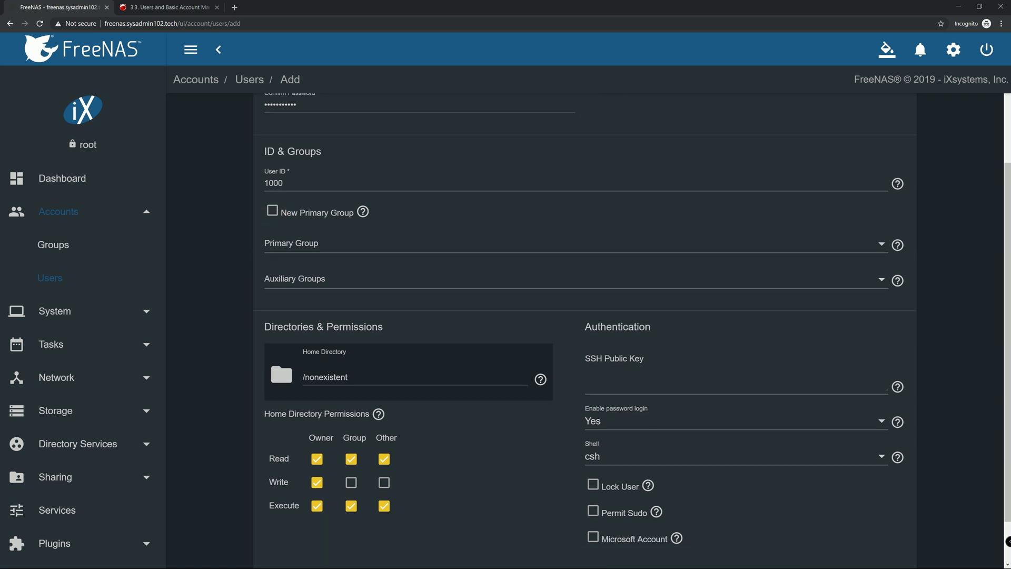
{"action": "left_click", "coordinate": [381, 202]}
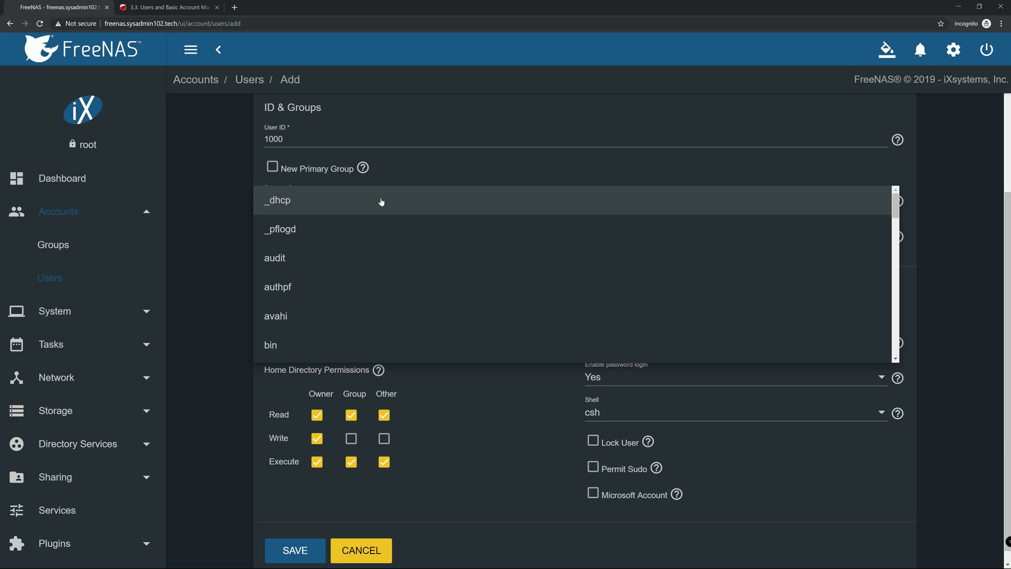
{"action": "scroll", "coordinate": [372, 230], "scroll_direction": "down", "scroll_amount": 8}
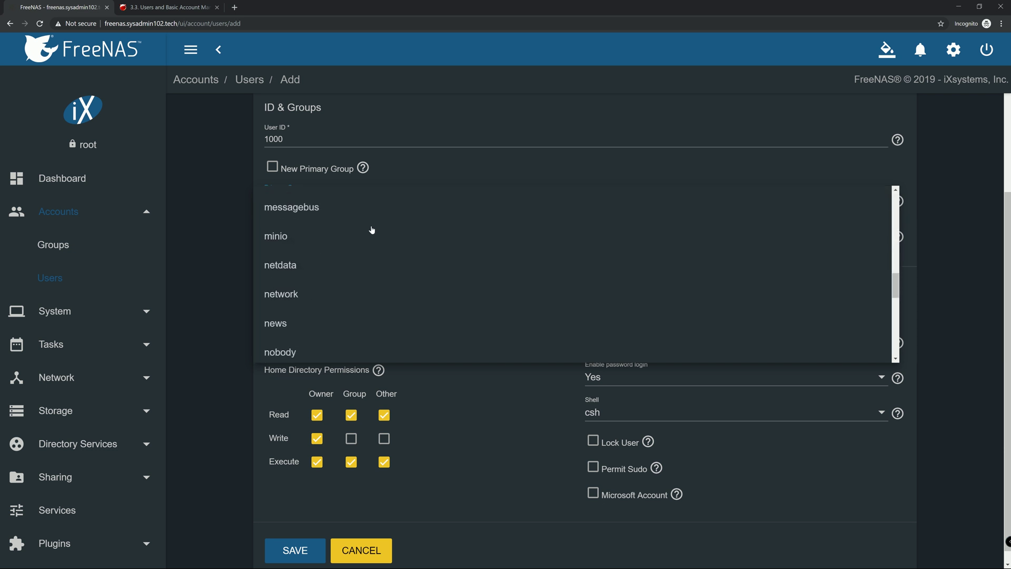
{"action": "scroll", "coordinate": [372, 229], "scroll_direction": "down", "scroll_amount": 7}
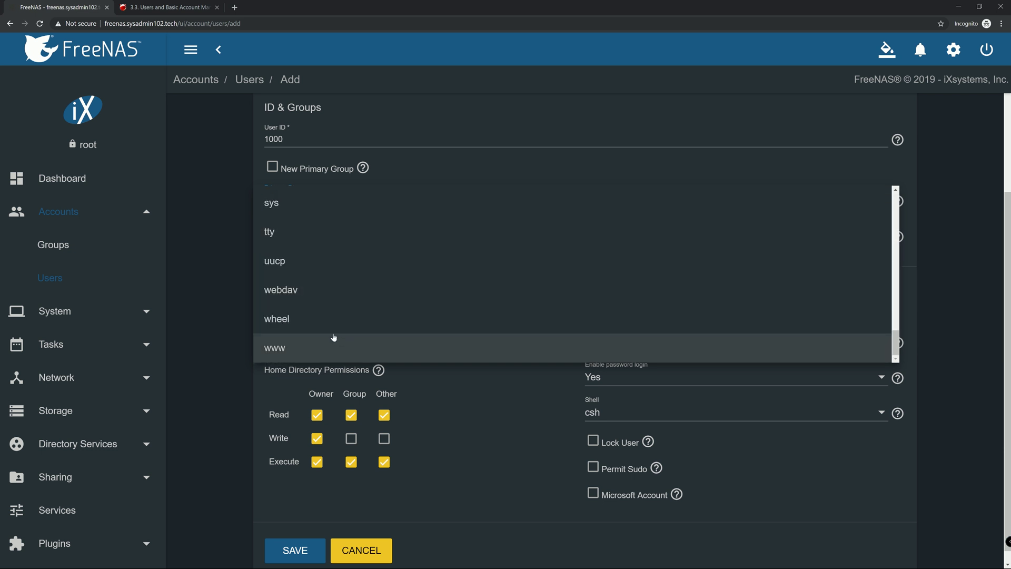
{"action": "left_click", "coordinate": [287, 327]}
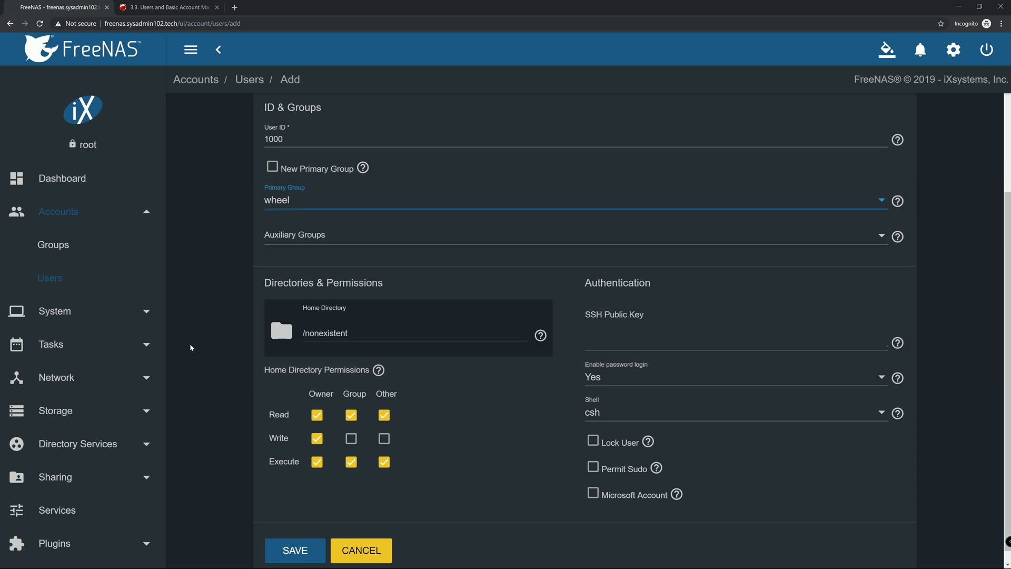
Enable Permit Sudo for the new user
{"action": "scroll", "coordinate": [289, 352], "scroll_direction": "down", "scroll_amount": 1}
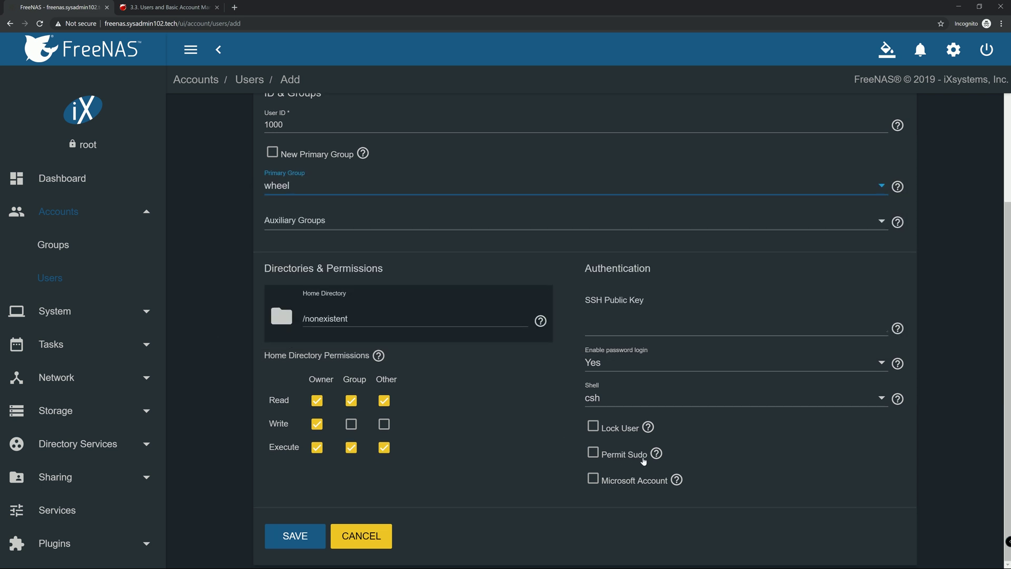
{"action": "left_click", "coordinate": [593, 453]}
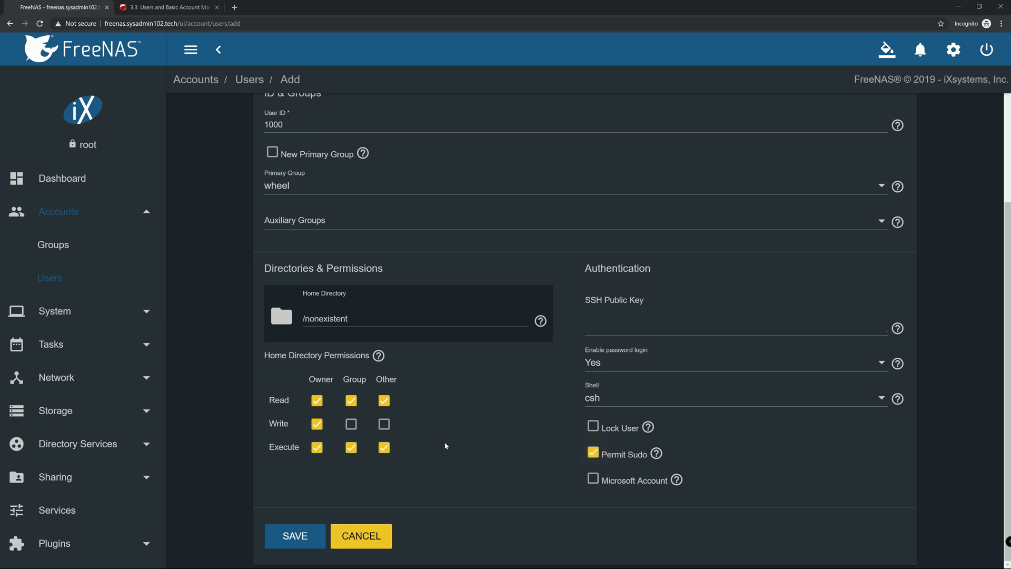
{"action": "left_click", "coordinate": [661, 402]}
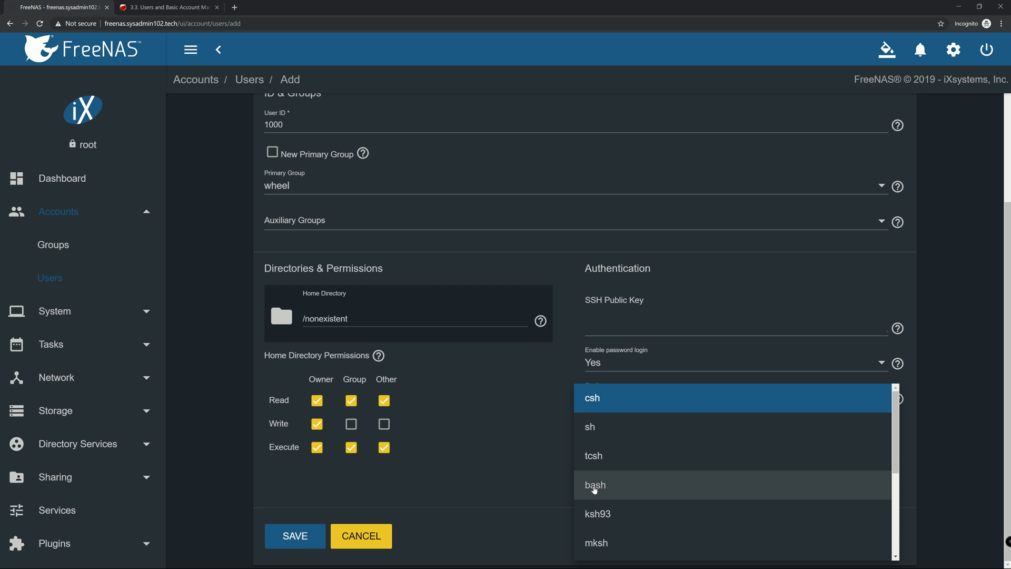
Choose bash as the shell and save the new user
{"action": "left_click", "coordinate": [594, 488]}
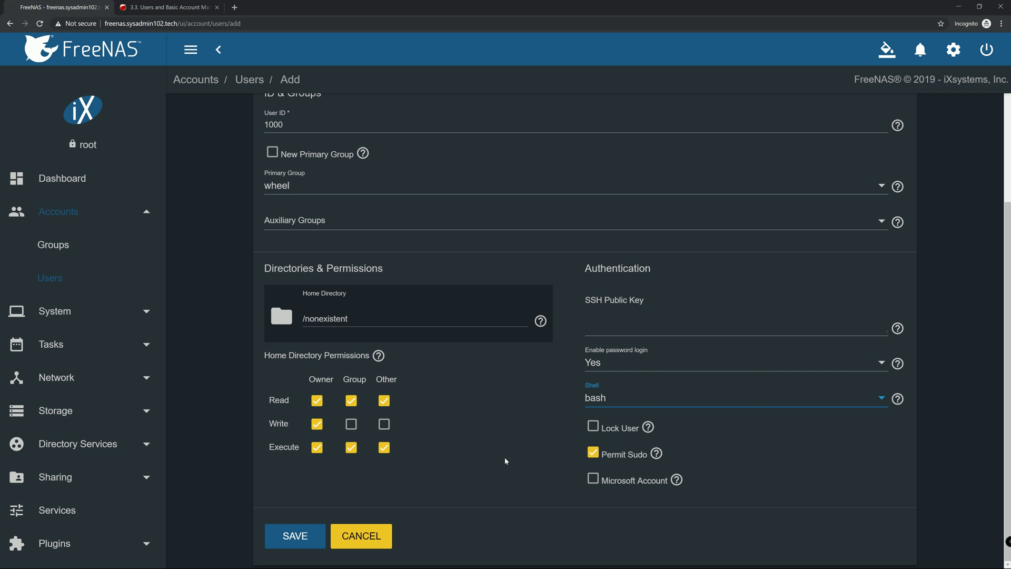
{"action": "left_click", "coordinate": [287, 536]}
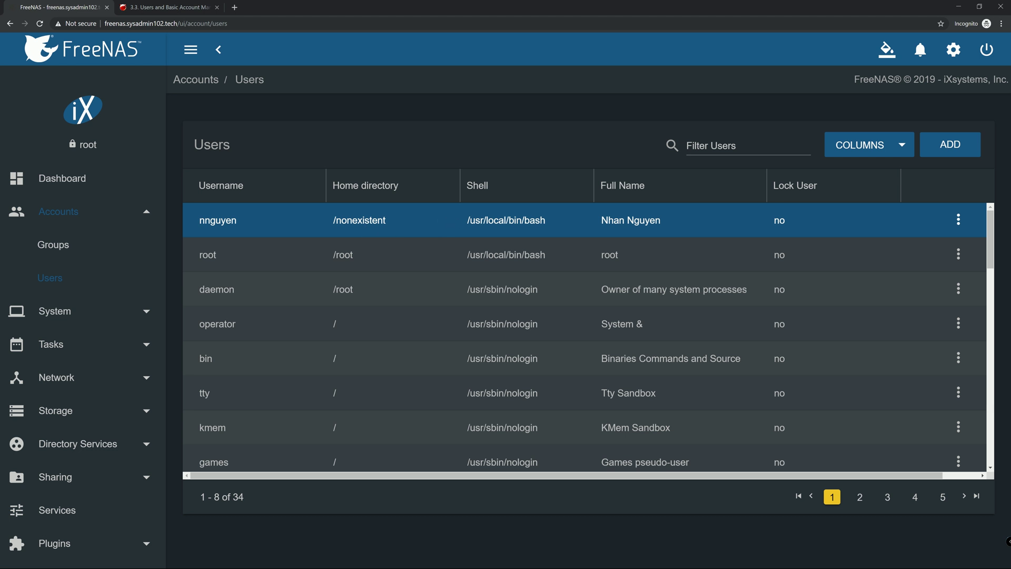
Compare the new user's /usr/local/bin/bash shell with the daemon and operator nologin shells
{"action": "mouse_move", "coordinate": [539, 292]}
{"action": "left_mouse_down"}
{"action": "mouse_move", "coordinate": [500, 293]}
{"action": "mouse_move", "coordinate": [541, 291]}
{"action": "left_mouse_up"}
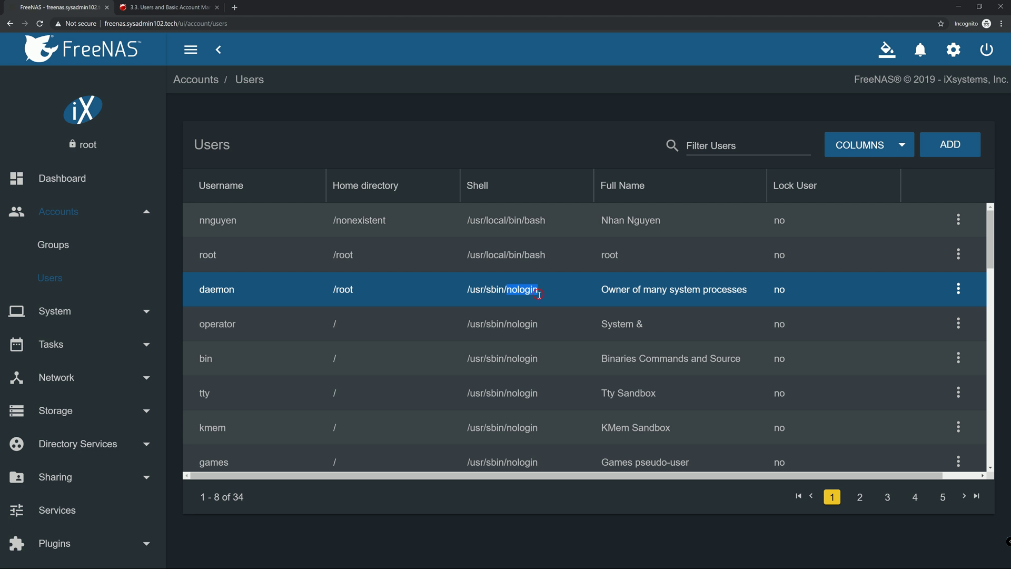
{"action": "left_click", "coordinate": [538, 294]}
{"action": "left_click_drag", "start_coordinate": [506, 292], "coordinate": [543, 292]}
{"action": "left_click", "coordinate": [541, 294]}
{"action": "left_click", "coordinate": [235, 324]}
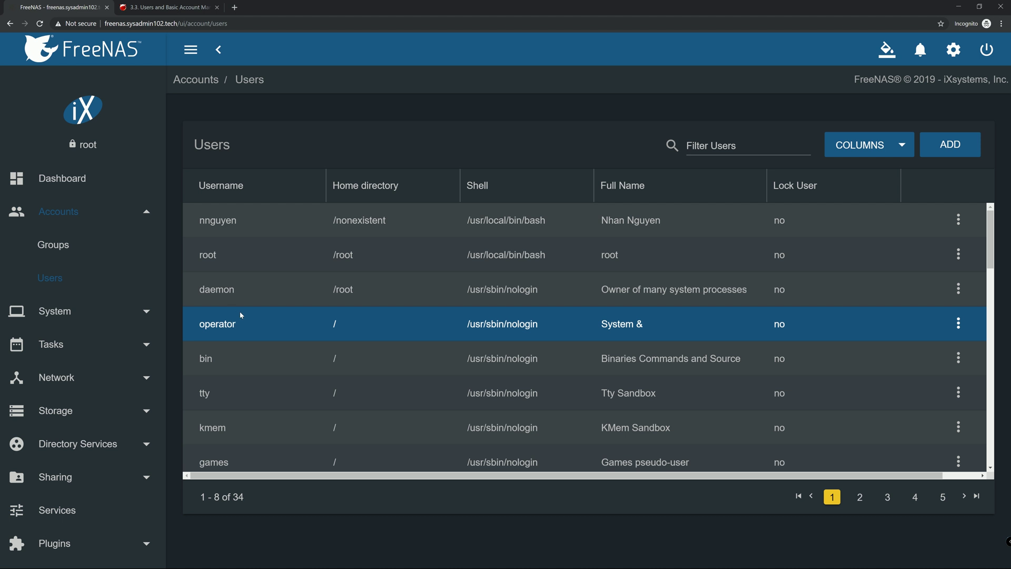
{"action": "key", "text": "Up"}
{"action": "key", "text": "Down"}
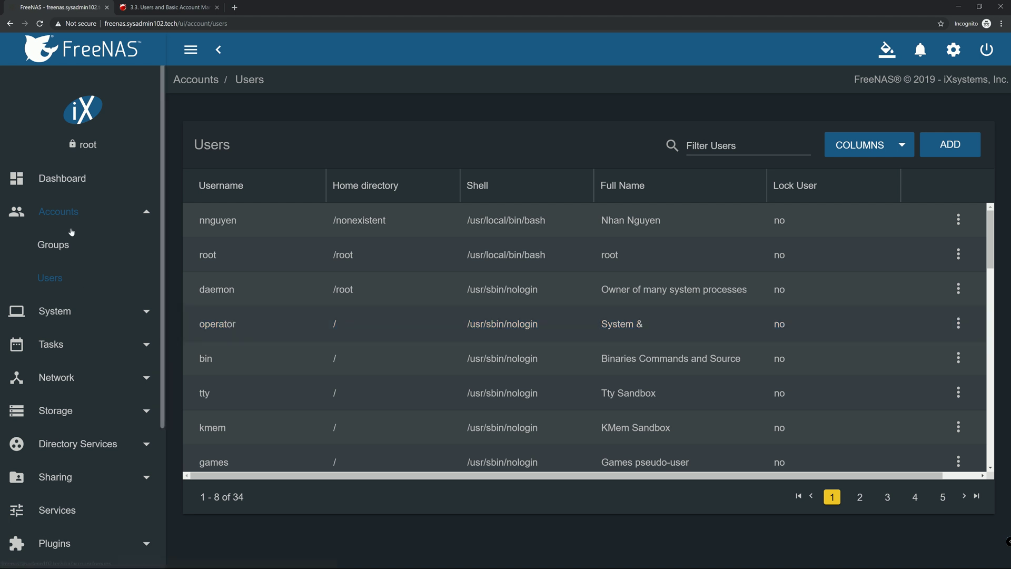
{"action": "scroll", "coordinate": [73, 234], "scroll_direction": "down", "scroll_amount": 2}
{"action": "scroll", "coordinate": [75, 240], "scroll_direction": "up", "scroll_amount": 2}
{"action": "left_click", "coordinate": [77, 216]}
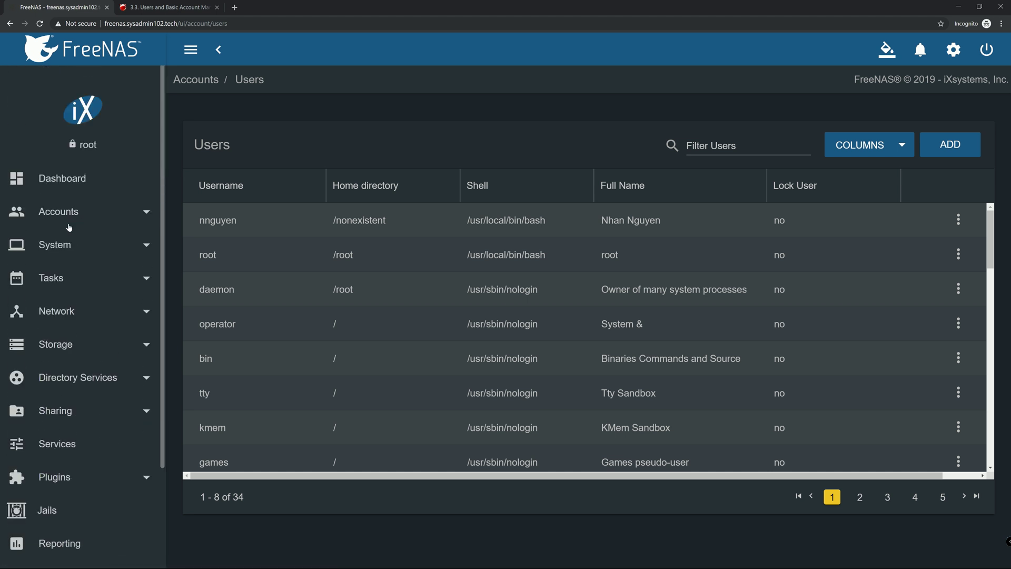
{"action": "left_click", "coordinate": [67, 217]}
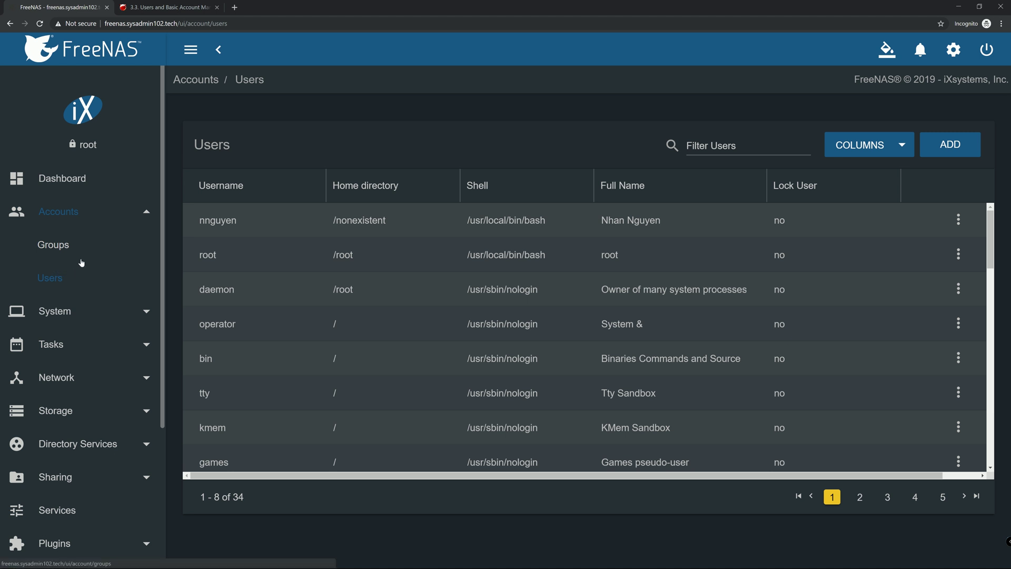
{"action": "left_click", "coordinate": [283, 255]}
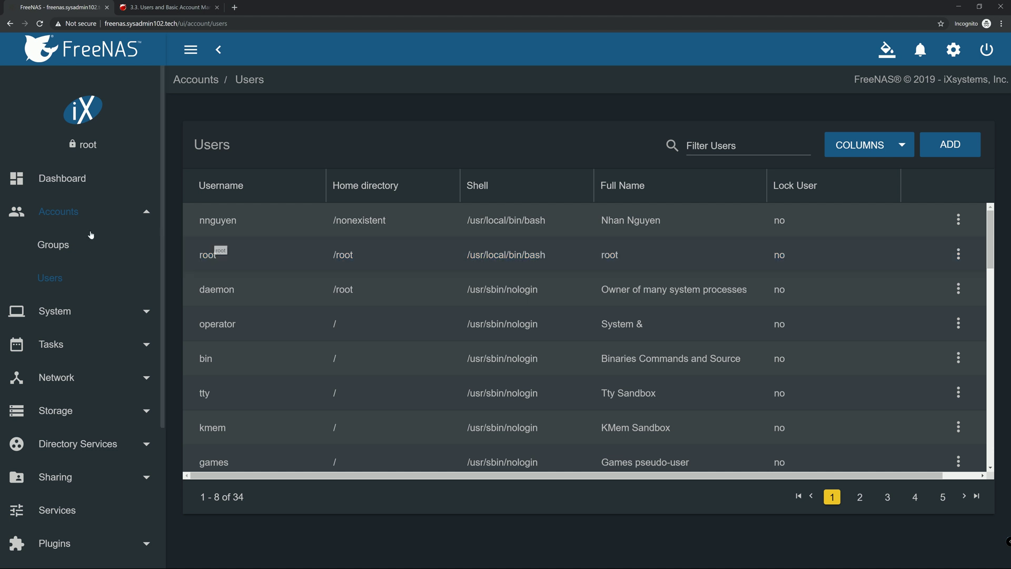
Open the Groups list and inspect the wheel group at GID 0
{"action": "left_click", "coordinate": [55, 245]}
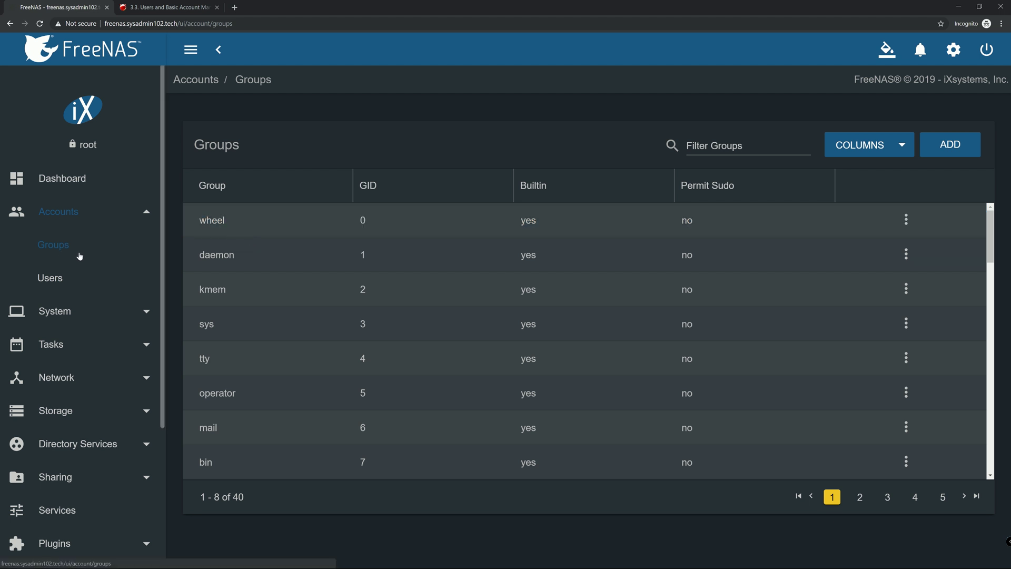
{"action": "double_click", "coordinate": [226, 221]}
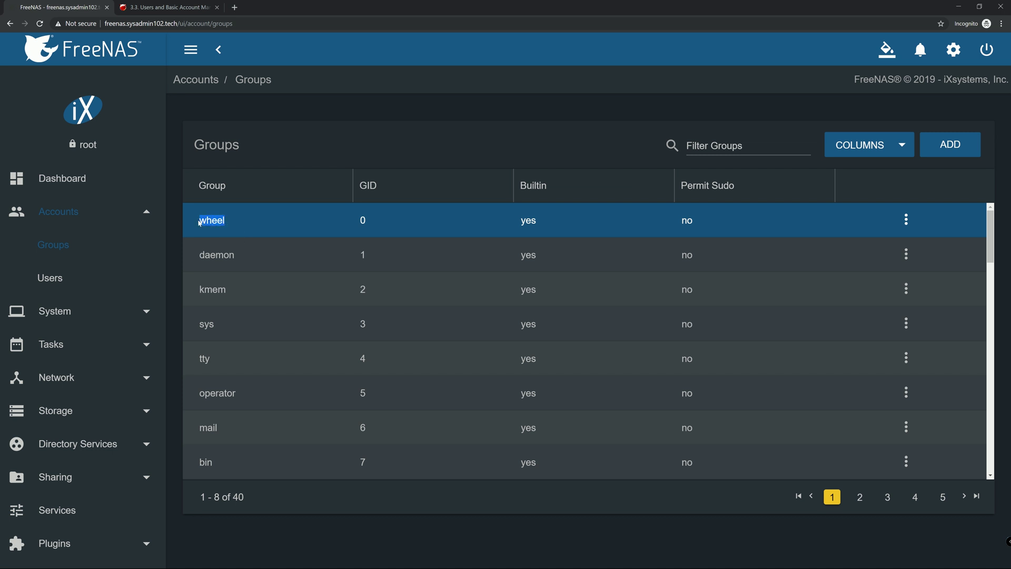
{"action": "left_click", "coordinate": [225, 225]}
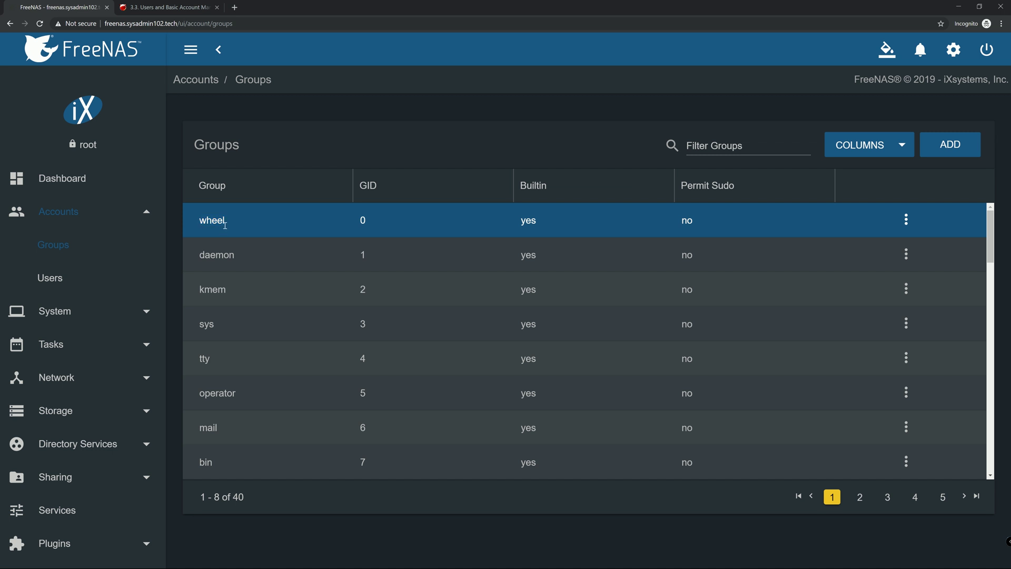